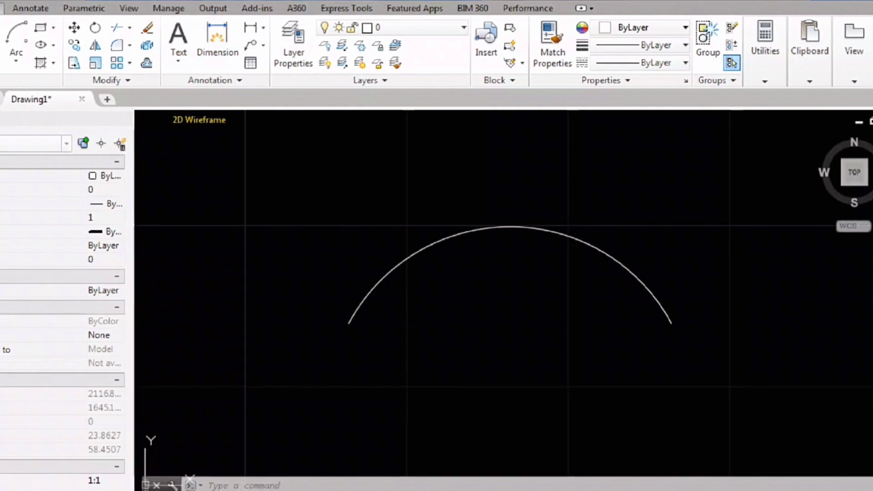
- Start arc-aligned text on the existing arc and enter the creator's channel name in capitals as its text
{"action": "left_click", "coordinate": [346, 8]}
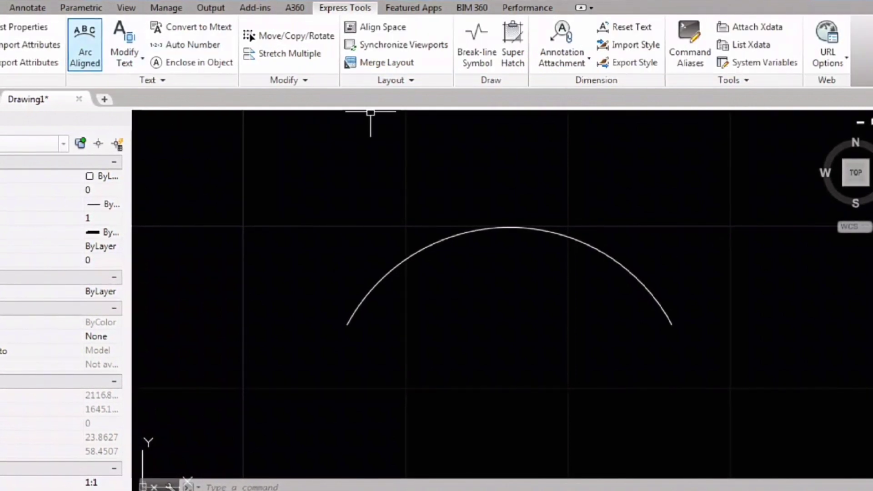
{"action": "left_click", "coordinate": [85, 46]}
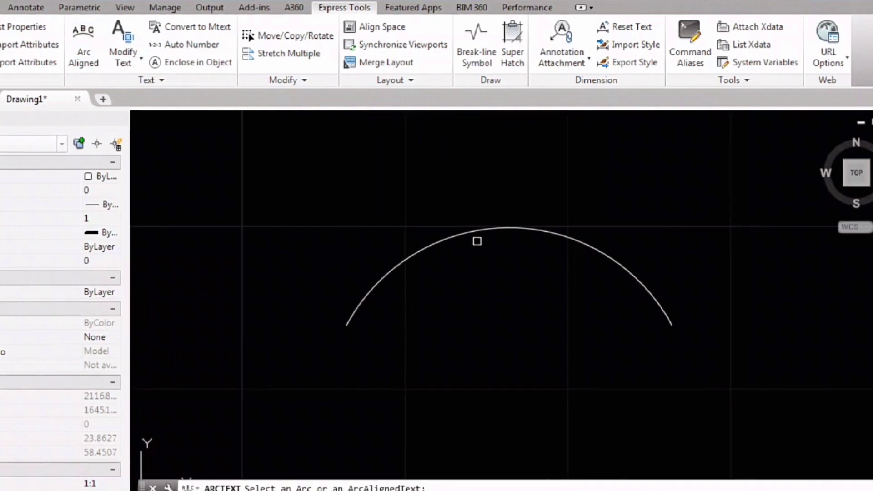
{"action": "left_click", "coordinate": [508, 228]}
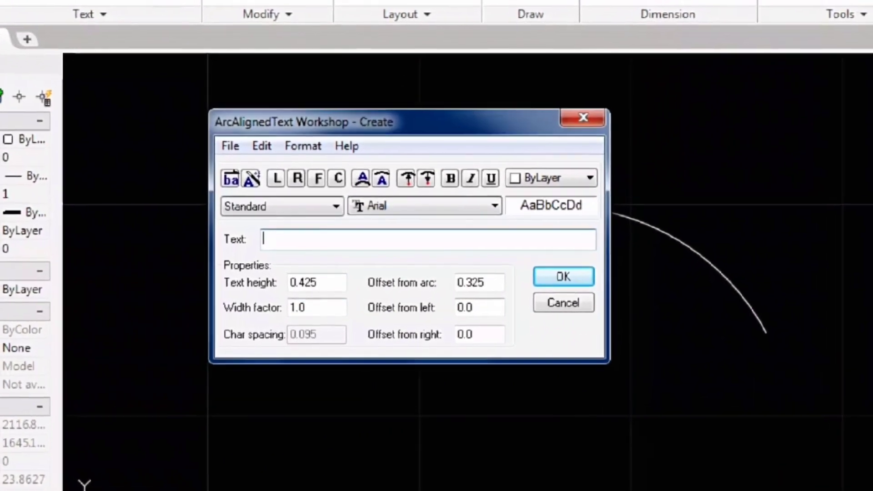
{"action": "type", "text": "RUSTI"}
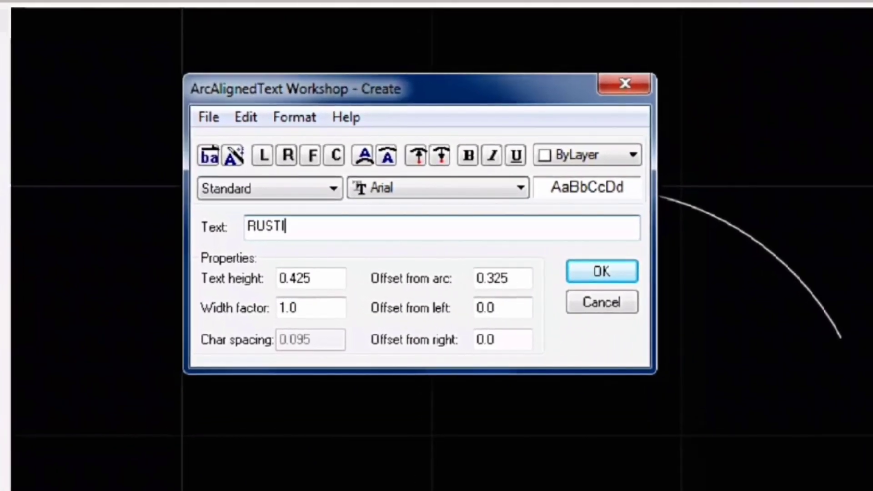
{"action": "type", "text": "C "}
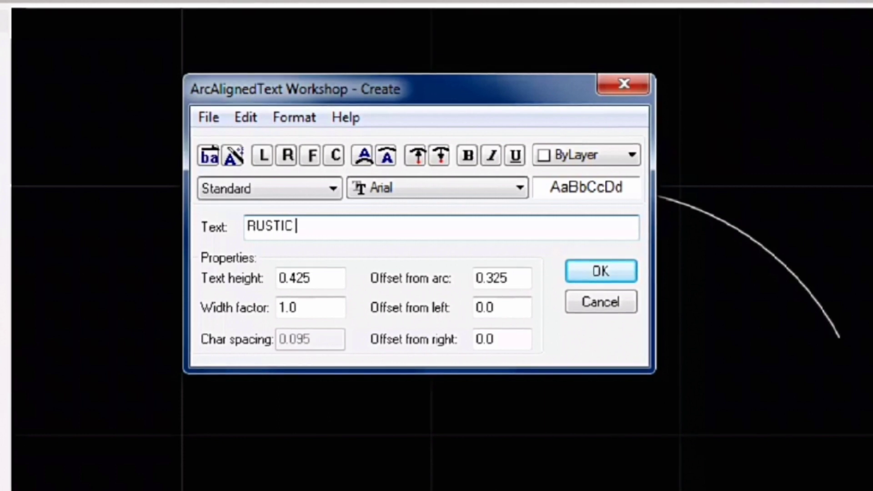
{"action": "type", "text": "BO"}
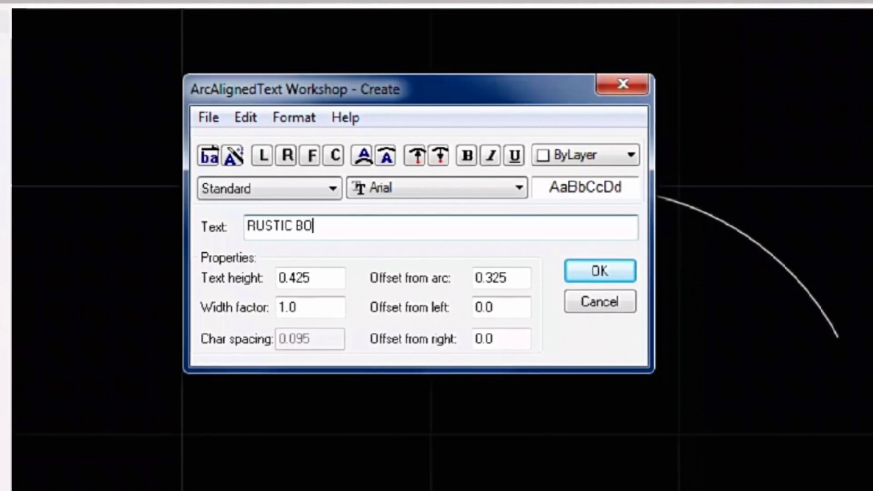
{"action": "type", "text": "Y AB"}
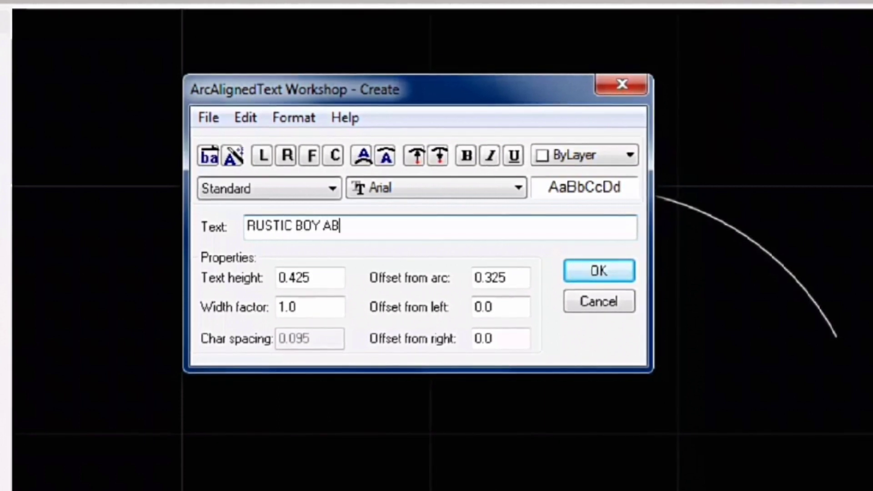
{"action": "type", "text": "HIJIT"}
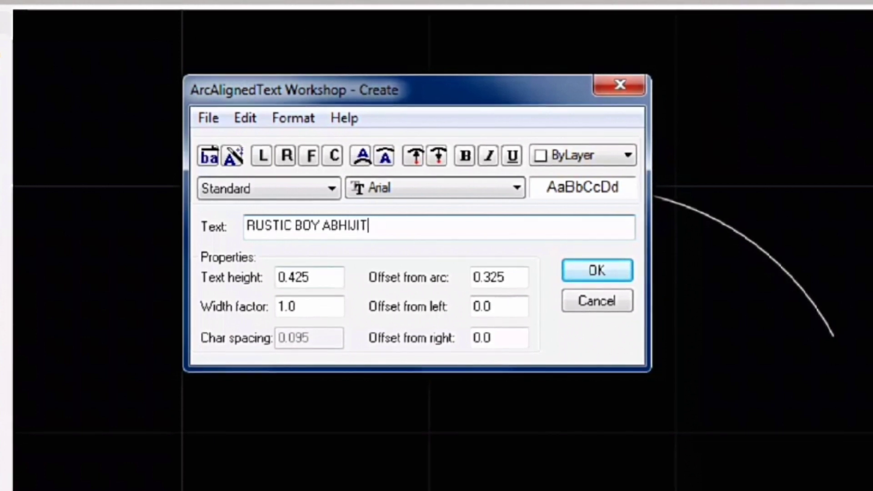
- Set the arc text's height to 1.2, keep the Arial font and Standard style, and create it on the arc
{"action": "key", "text": "Tab"}
{"action": "type", "text": "1.2"}
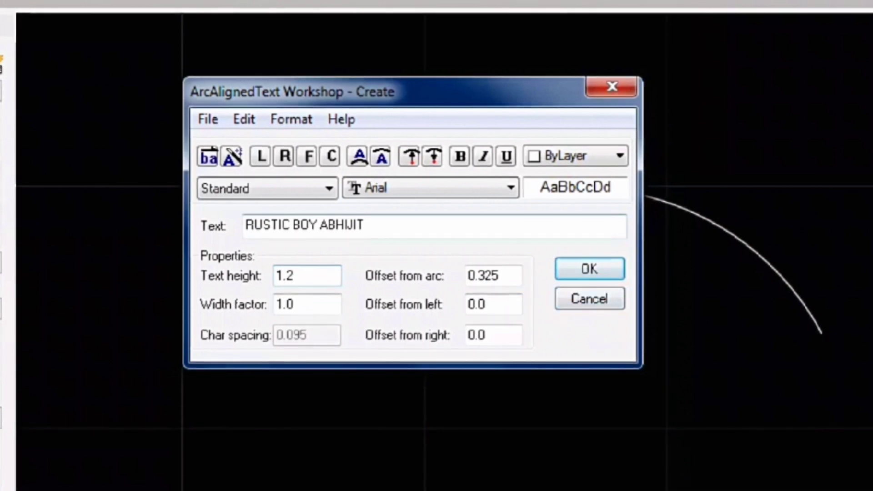
{"action": "left_click", "coordinate": [511, 188]}
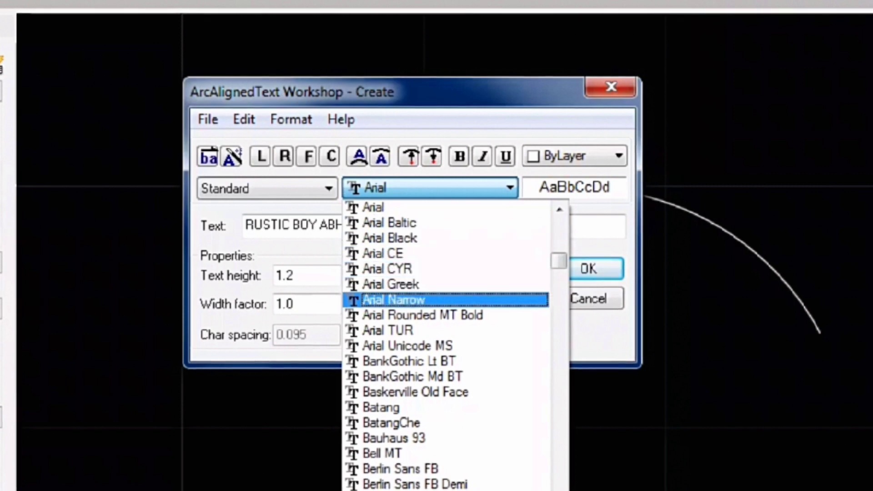
{"action": "scroll", "coordinate": [446, 489], "scroll_direction": "down", "scroll_amount": 3}
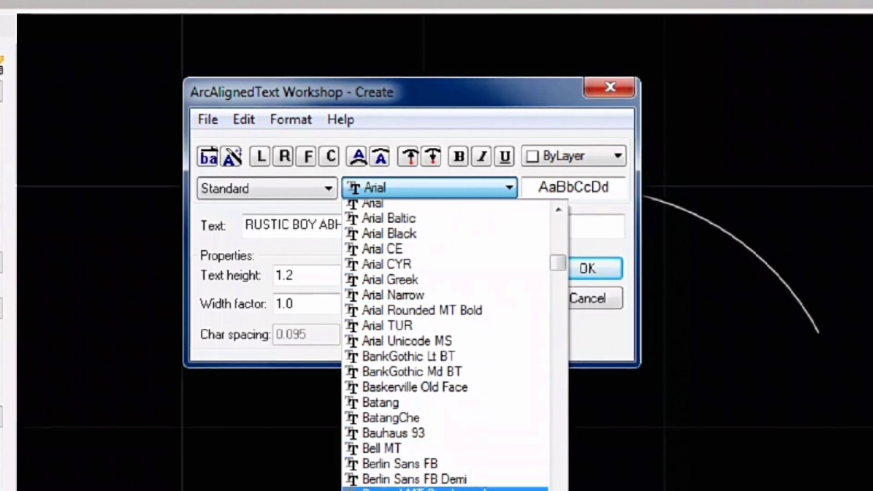
{"action": "scroll", "coordinate": [446, 345], "scroll_direction": "up", "scroll_amount": 10}
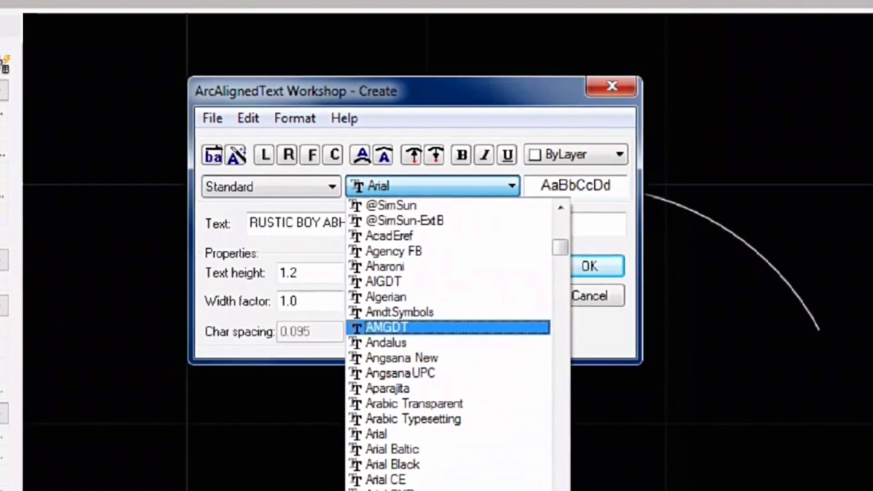
{"action": "scroll", "coordinate": [448, 345], "scroll_direction": "up", "scroll_amount": 8}
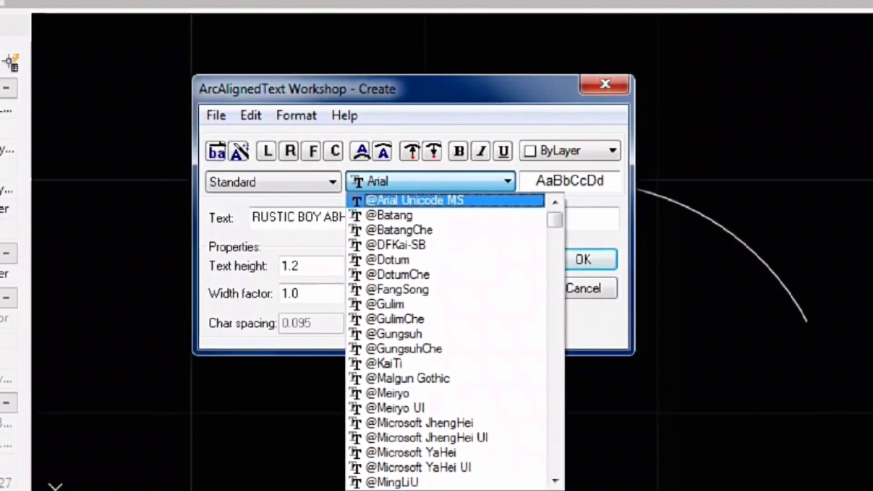
{"action": "left_click", "coordinate": [478, 183]}
{"action": "left_click", "coordinate": [319, 182]}
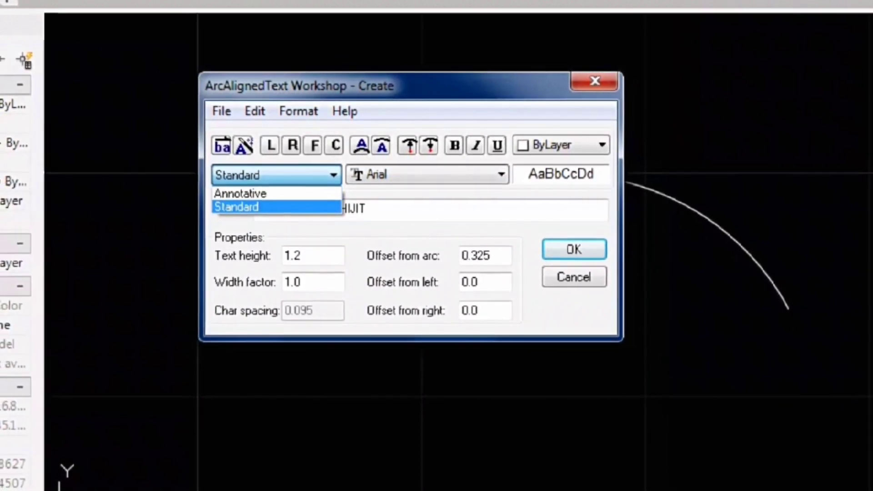
{"action": "left_click", "coordinate": [272, 209]}
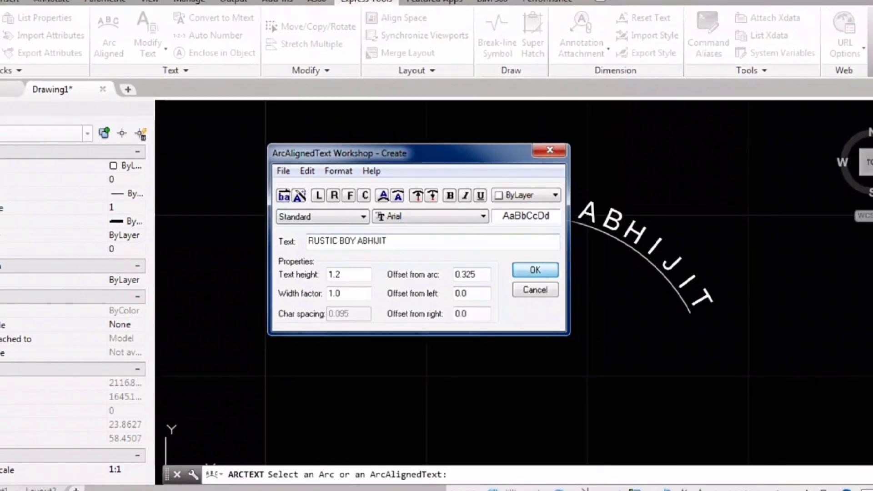
{"action": "key", "text": "Return"}
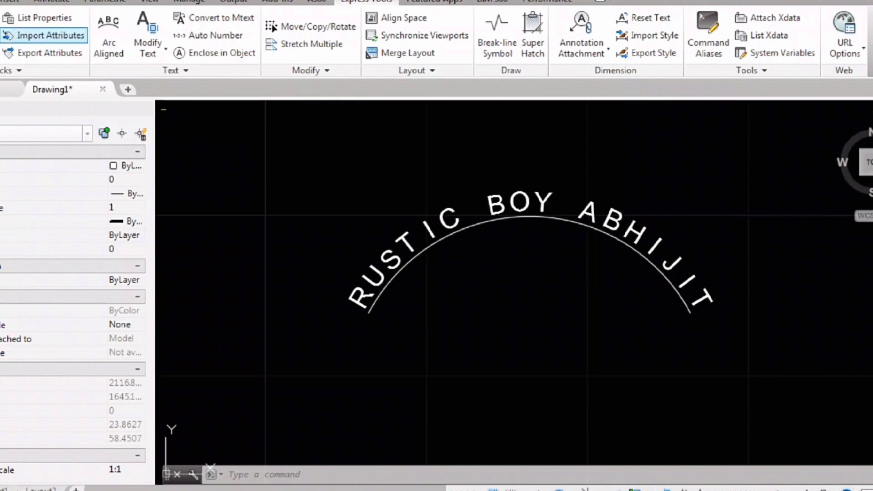
- Add a second arc-aligned text with the same wording and 1.2 height on the arc's concave side
{"action": "left_click", "coordinate": [108, 37]}
{"action": "left_click", "coordinate": [490, 226]}
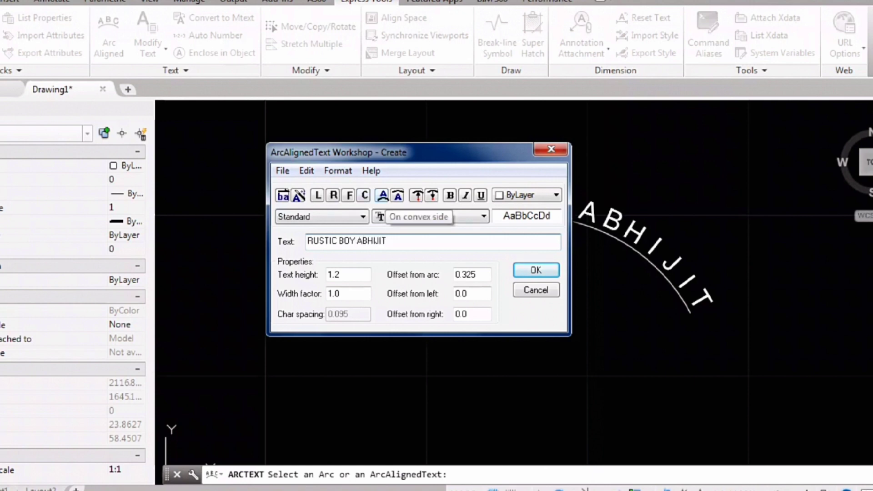
{"action": "left_click", "coordinate": [398, 196]}
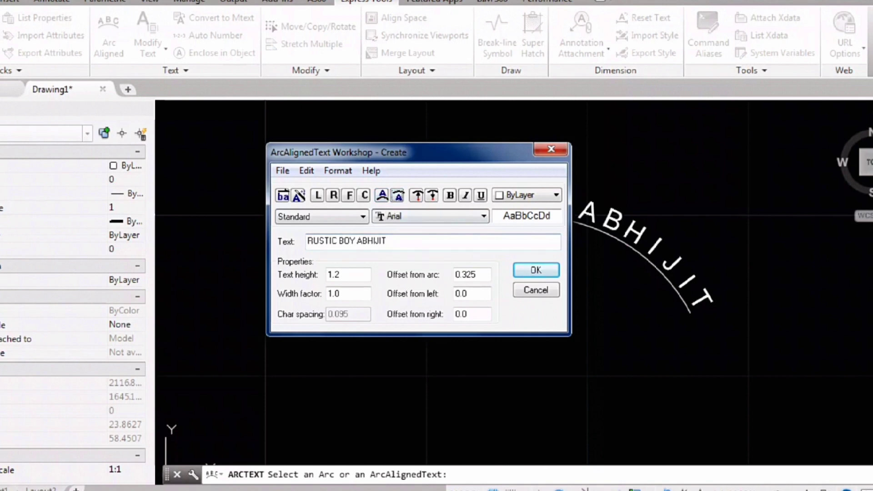
{"action": "left_click", "coordinate": [535, 270]}
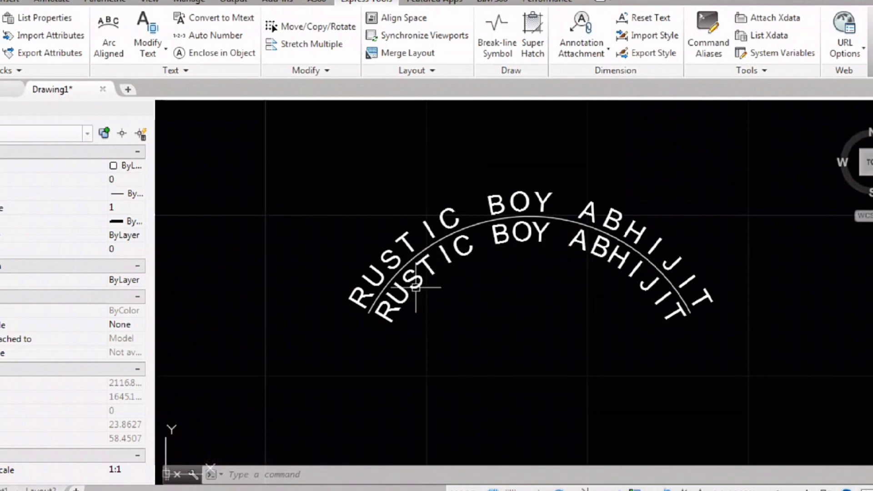
- Delete both arc-aligned texts above and below the arc, leaving the arc itself
{"action": "left_click", "coordinate": [530, 240]}
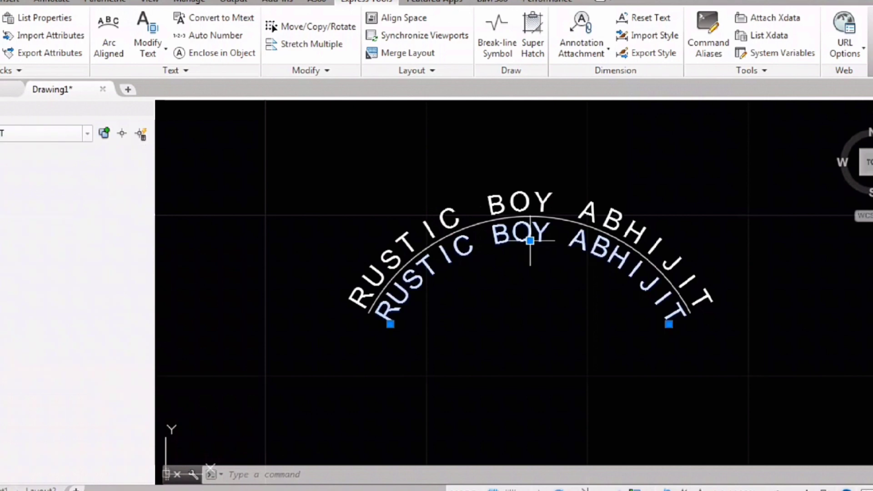
{"action": "left_click", "coordinate": [518, 201]}
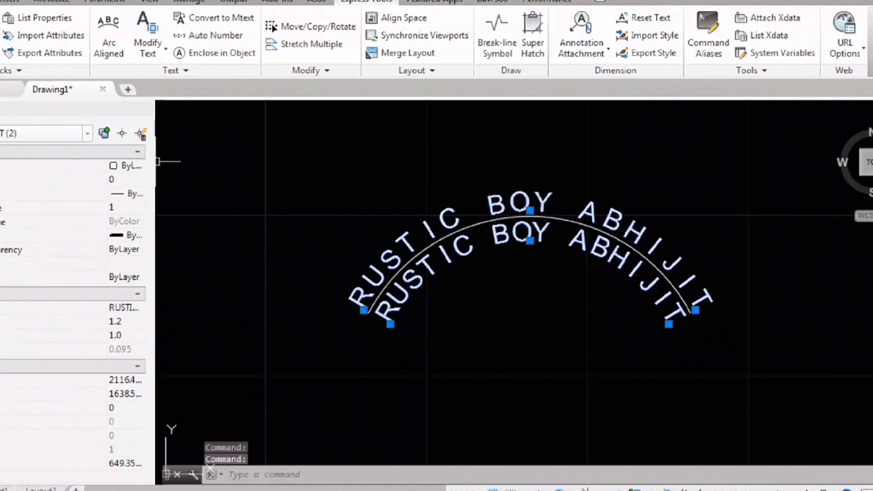
{"action": "key", "text": "Delete"}
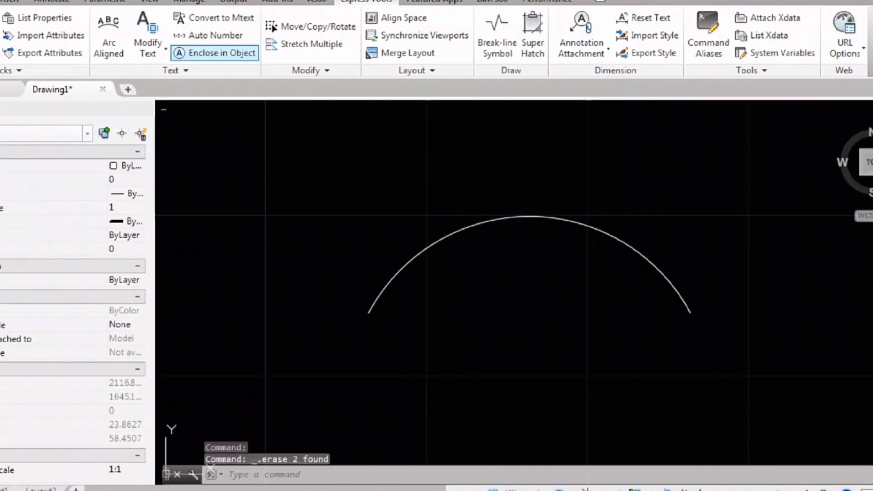
- Create left-aligned arc text with the creator's channel name at height 1.2 along the arc
{"action": "left_click", "coordinate": [109, 37]}
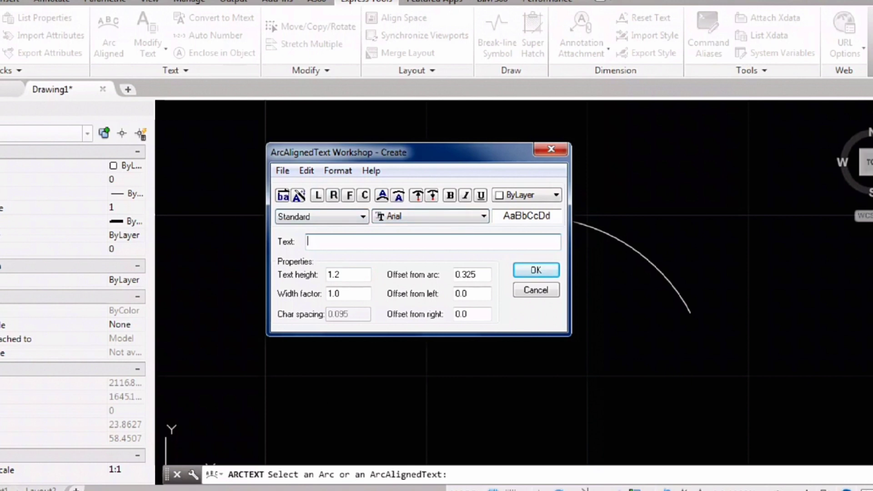
{"action": "left_click", "coordinate": [318, 195]}
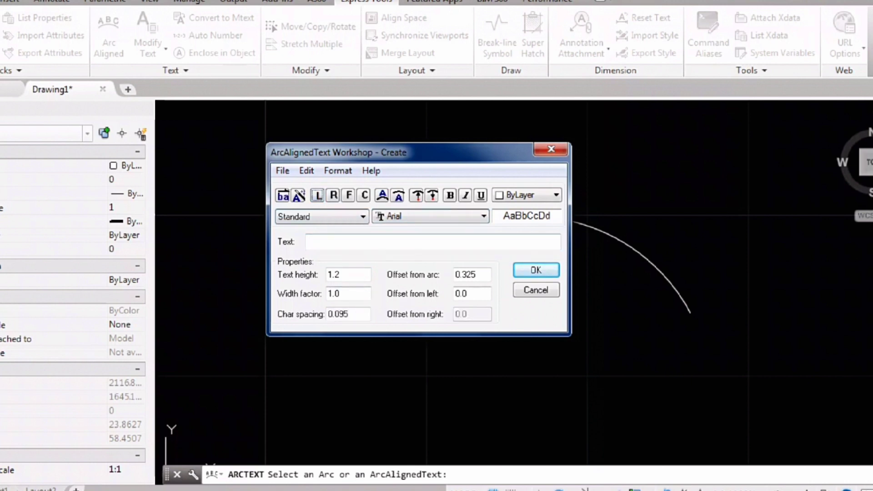
{"action": "left_click", "coordinate": [318, 242]}
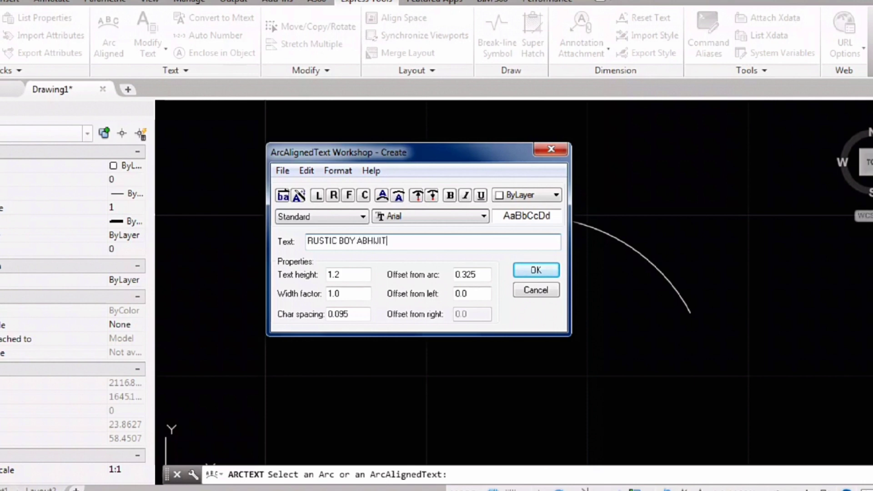
{"action": "left_click", "coordinate": [535, 270]}
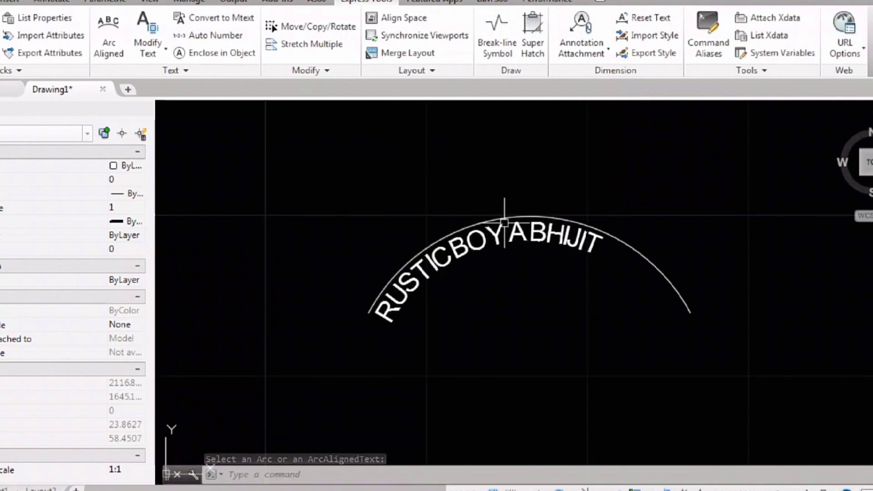
- Delete the left-aligned text from the arc
{"action": "left_click", "coordinate": [539, 238]}
{"action": "left_click", "coordinate": [389, 323]}
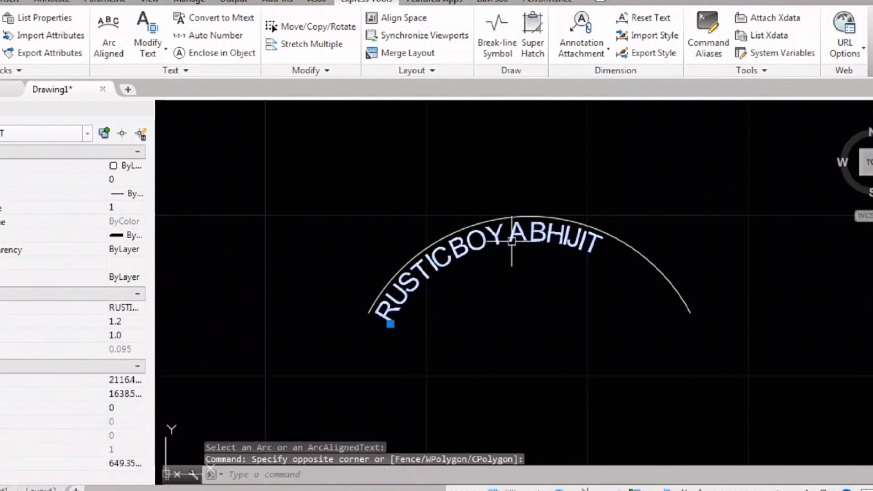
{"action": "key", "text": "Delete"}
- Create right-aligned arc text with the creator's channel name at height 1.2 along the arc
{"action": "left_click", "coordinate": [108, 35]}
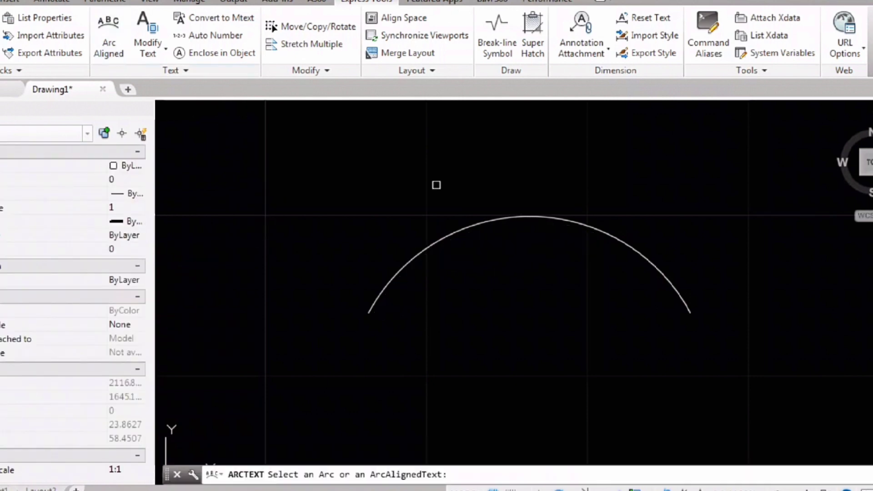
{"action": "left_click", "coordinate": [500, 219]}
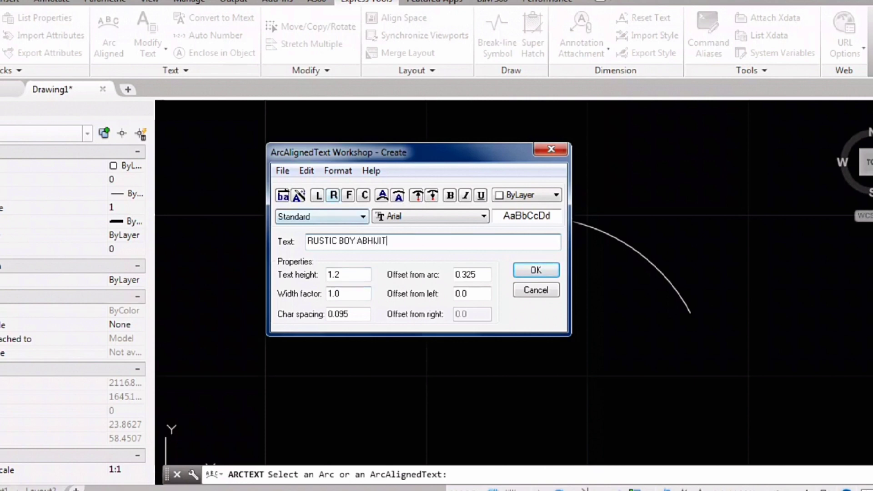
{"action": "left_click", "coordinate": [333, 195]}
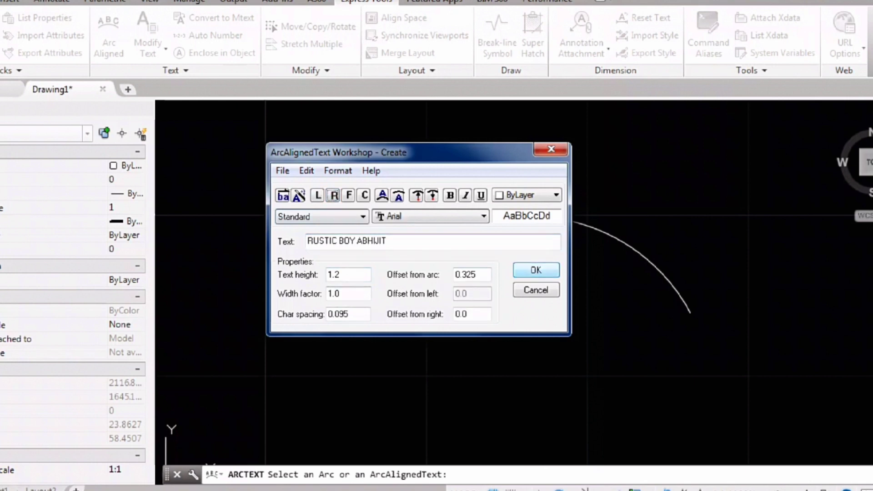
{"action": "left_click", "coordinate": [536, 270]}
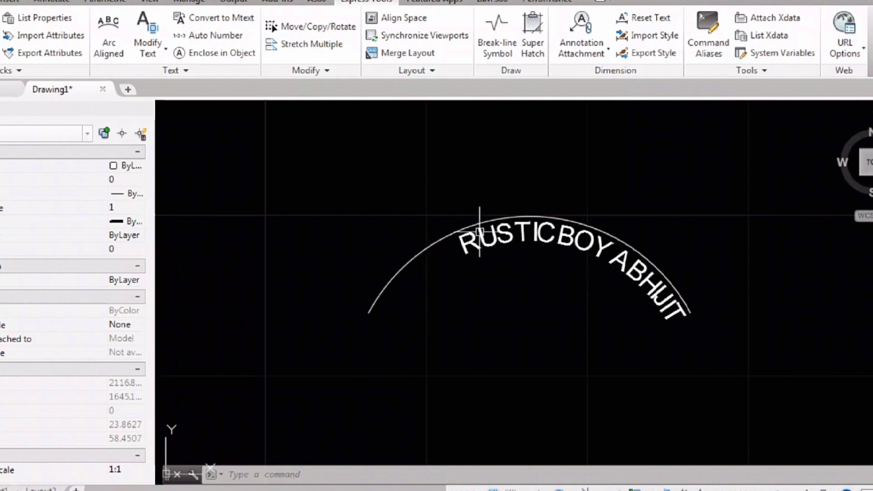
- Delete the right-aligned text from the arc
{"action": "left_click", "coordinate": [475, 239]}
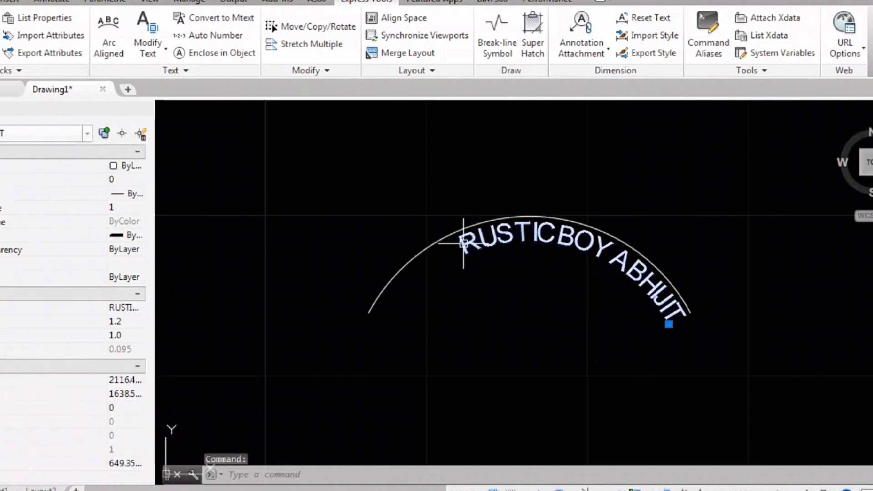
{"action": "key", "text": "Delete"}
- Create center-aligned arc text with the creator's channel name at height 1.5 along the arc
{"action": "left_click", "coordinate": [109, 38]}
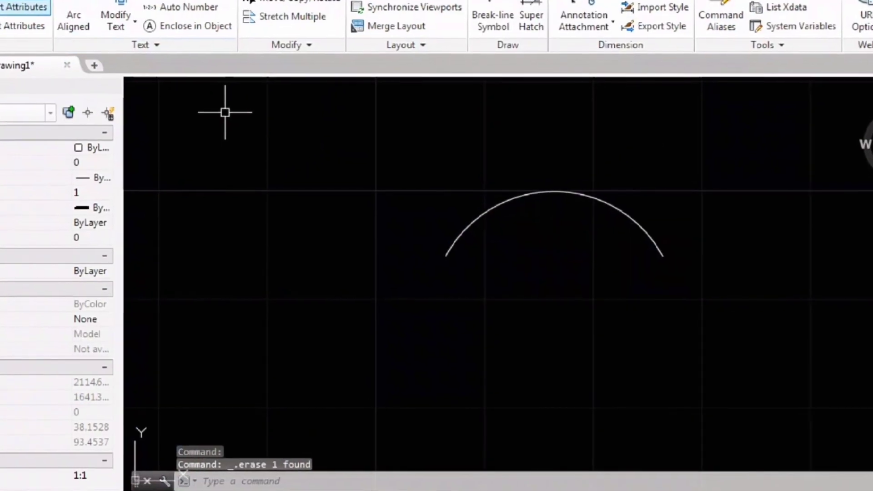
{"action": "left_click", "coordinate": [60, 11]}
{"action": "left_click", "coordinate": [504, 196]}
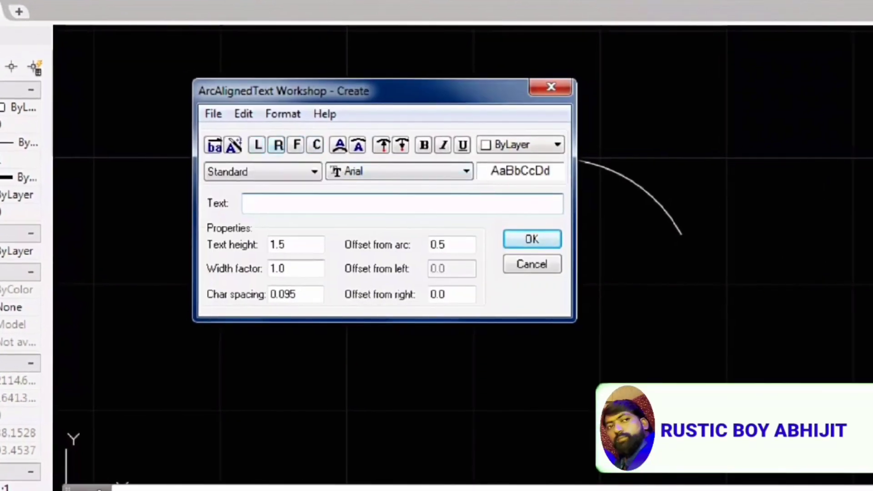
{"action": "left_click", "coordinate": [317, 145]}
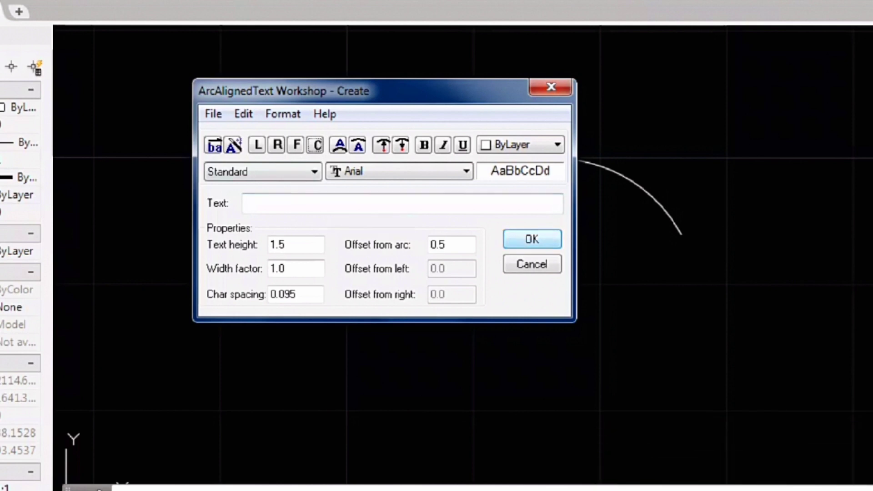
{"action": "left_click", "coordinate": [254, 204]}
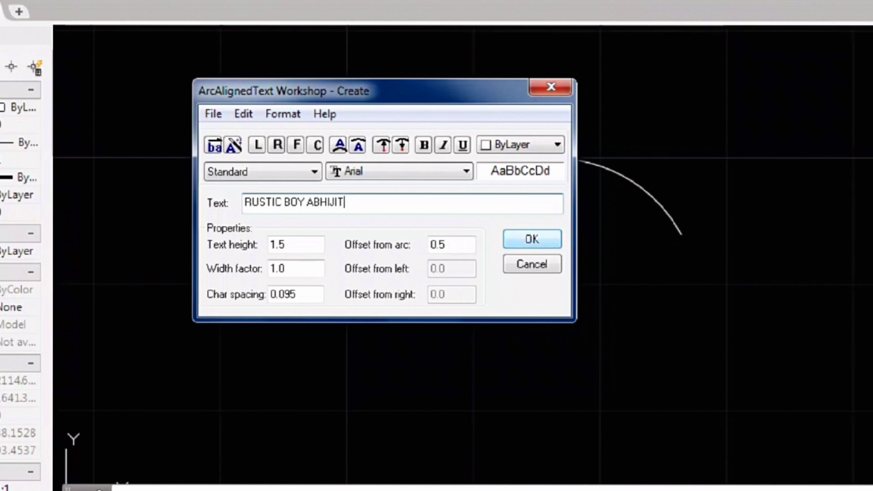
{"action": "left_click", "coordinate": [532, 239]}
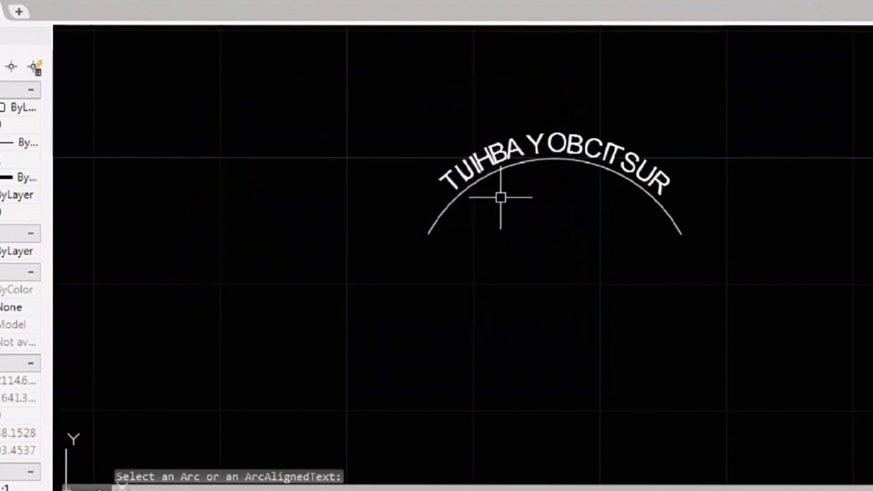
- Open the center-aligned arc text for modification and replace its content with the creator's channel name, entered again
{"action": "left_click", "coordinate": [485, 165]}
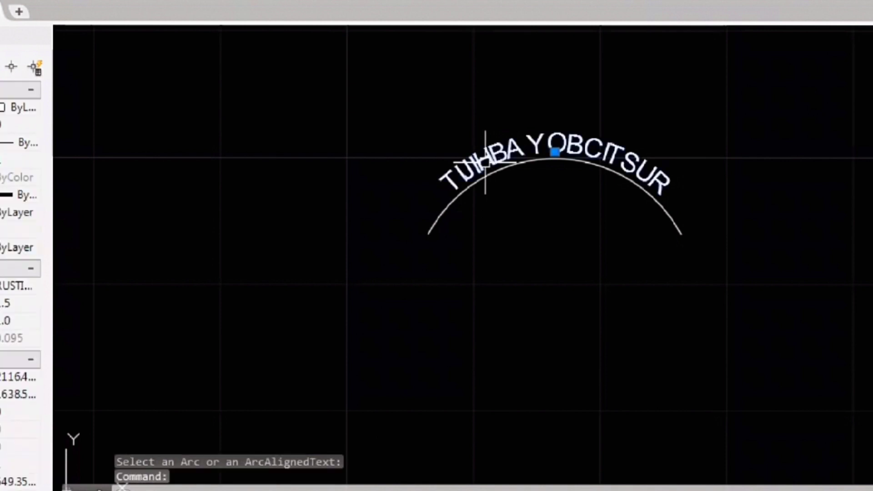
{"action": "key", "text": "Escape"}
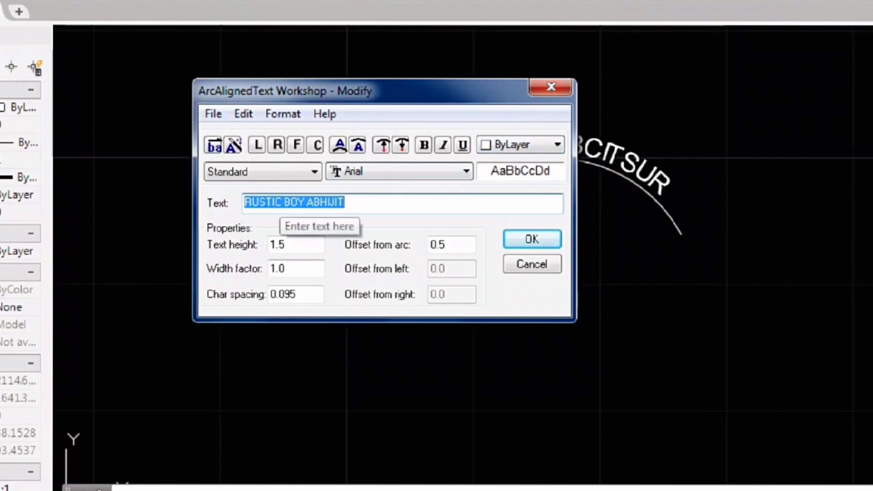
{"action": "left_click_drag", "start_coordinate": [350, 203], "coordinate": [244, 202]}
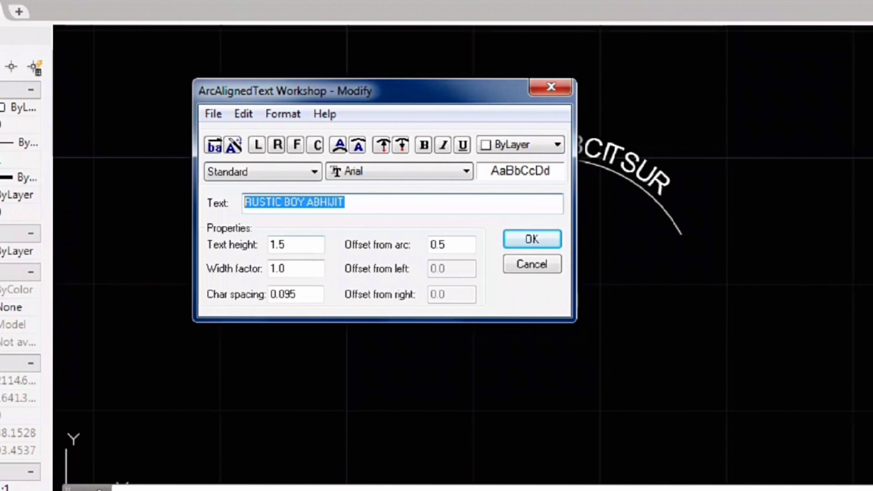
{"action": "key", "text": "BackSpace"}
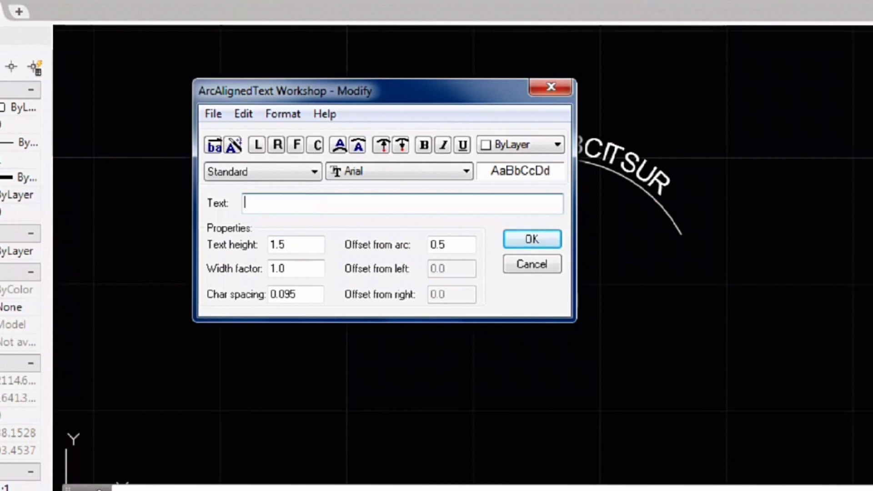
{"action": "type", "text": "RUSTIC B"}
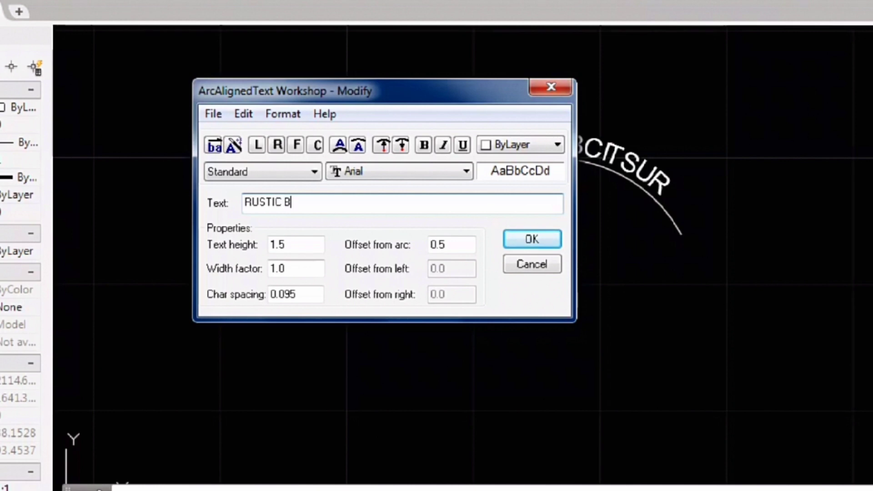
{"action": "type", "text": "OY ABHIJIT"}
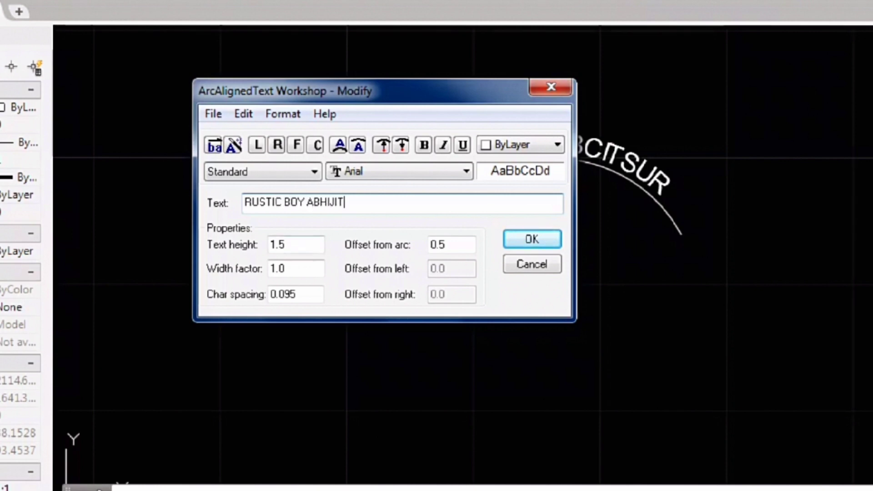